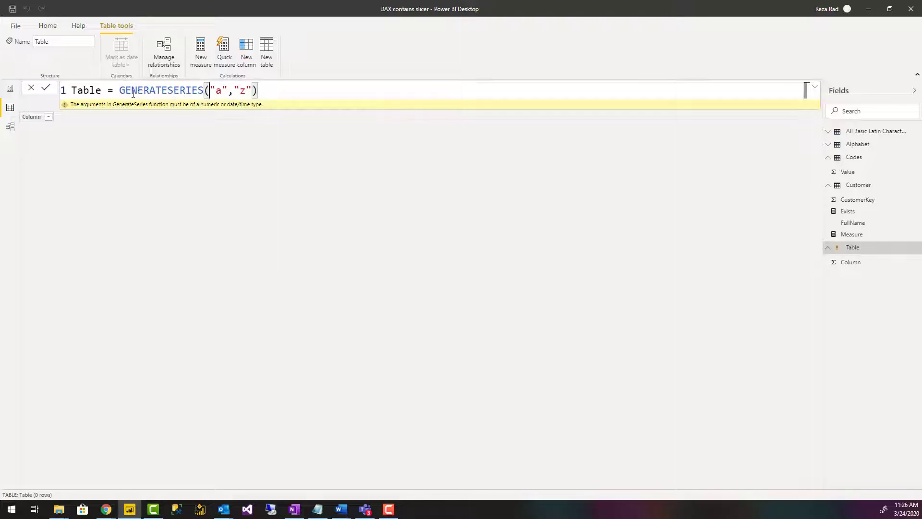
Select the "a","z" arguments in the erroring GENERATESERIES formula so they can be replaced.
left_click_drag(210, 90, 277, 90)
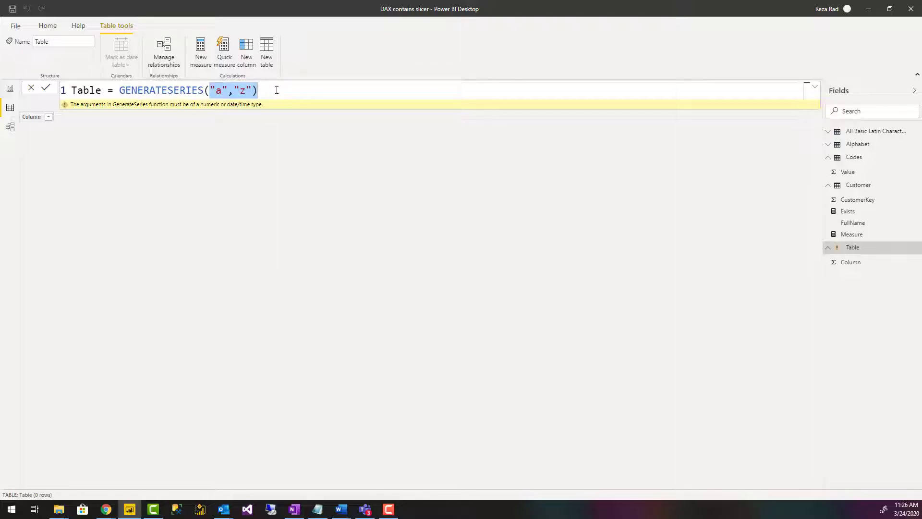
Replace the arguments with 1,10 so Table becomes a series from 1 to 10.
type("1,")
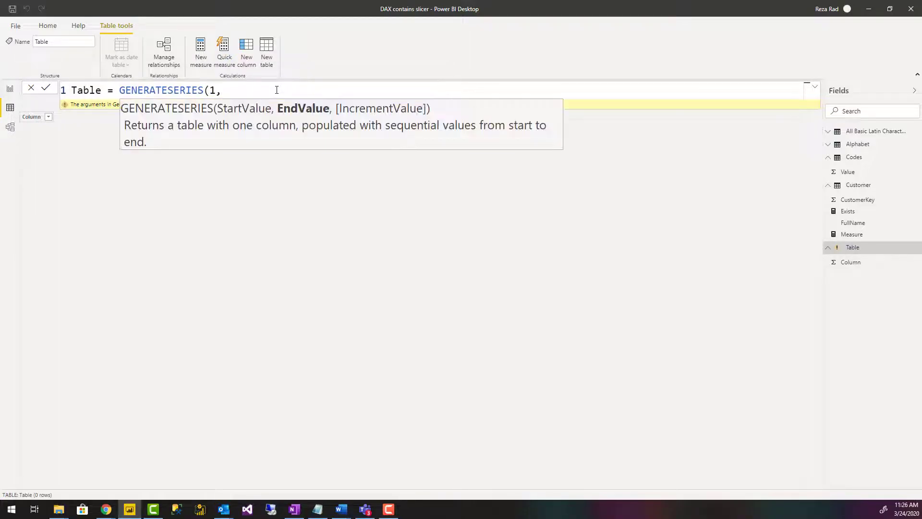
type("10)")
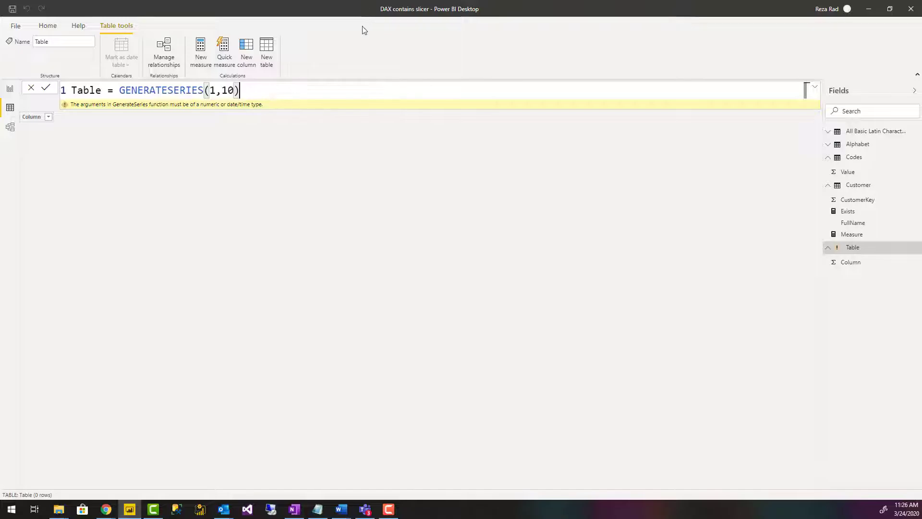
scroll(339, 92, "up", 3)
scroll(339, 92, "up", 3)
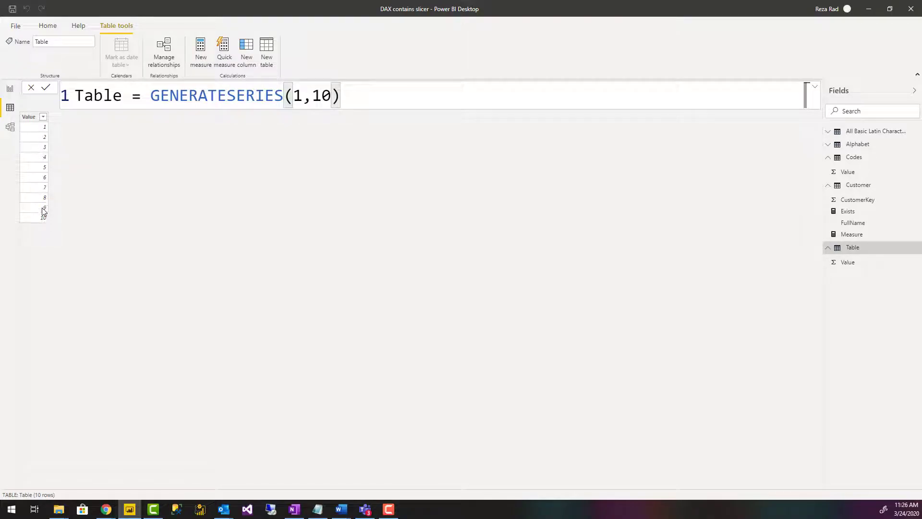
Try an increment of 2 on the series, then remove it to restore ten rows.
left_click(335, 96)
type(",2")
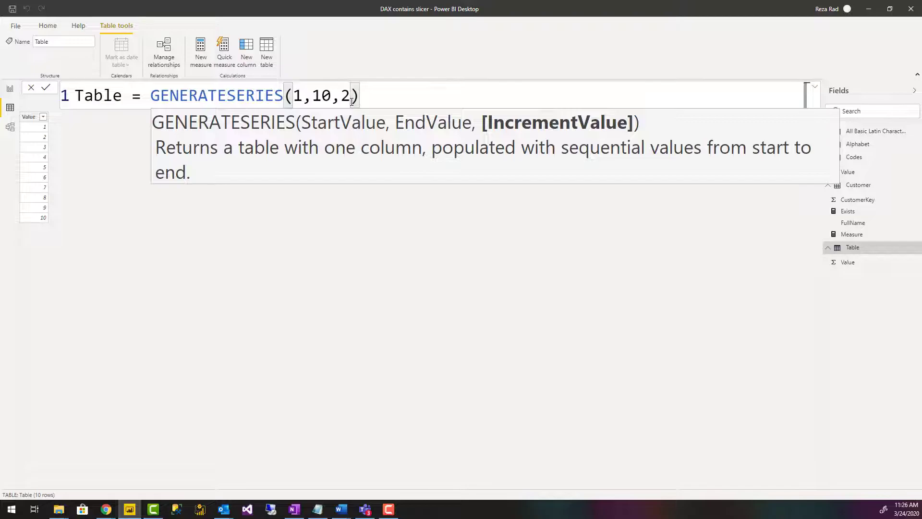
key("Return")
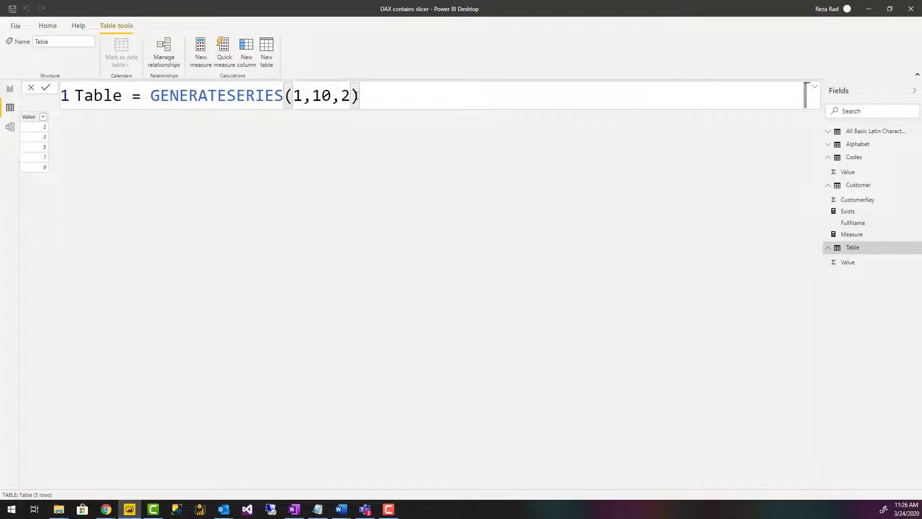
left_click(353, 97)
key("BackSpace")
key("BackSpace")
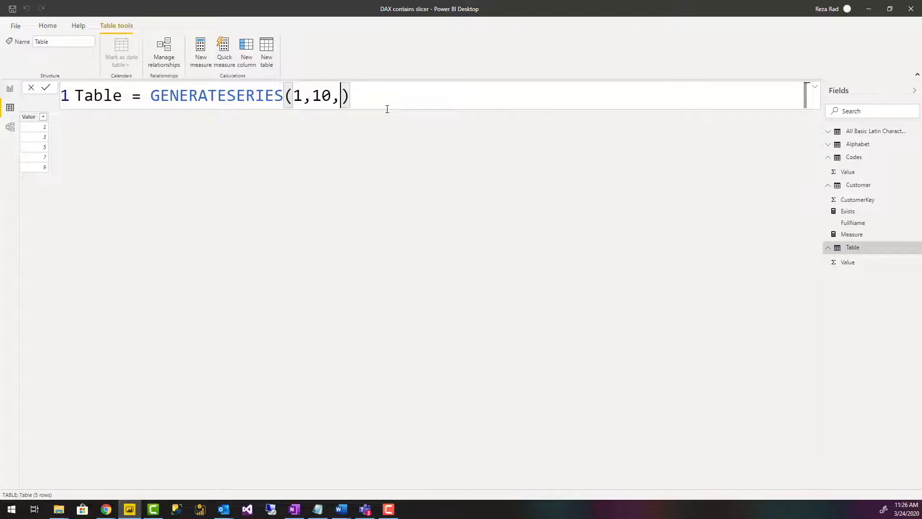
key("Return")
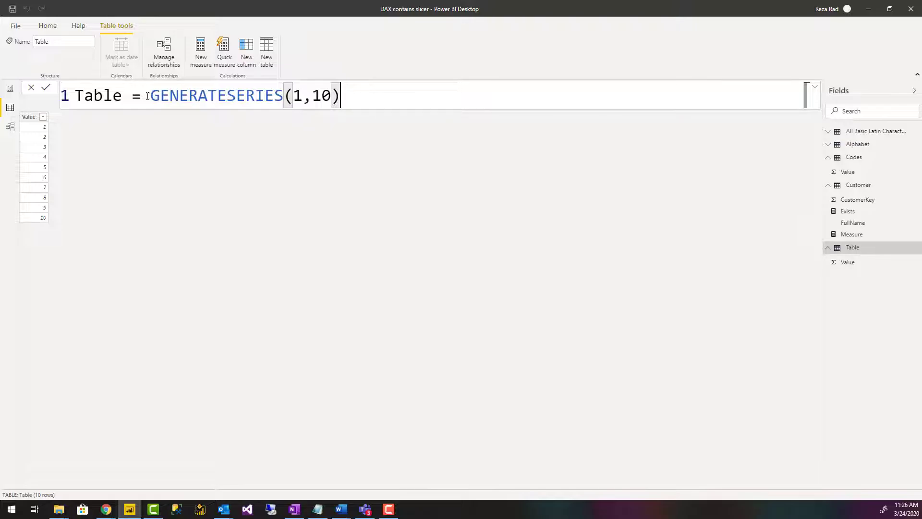
left_click_drag(152, 96, 285, 95)
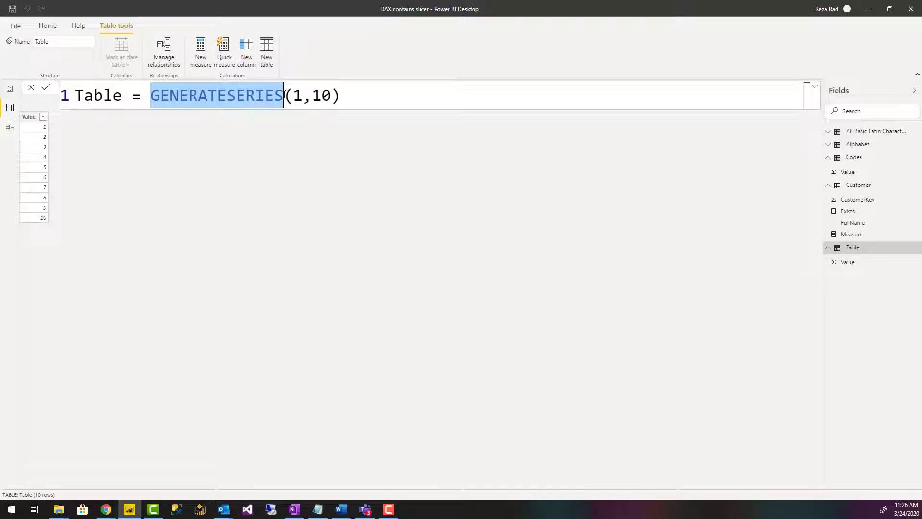
left_click(349, 98)
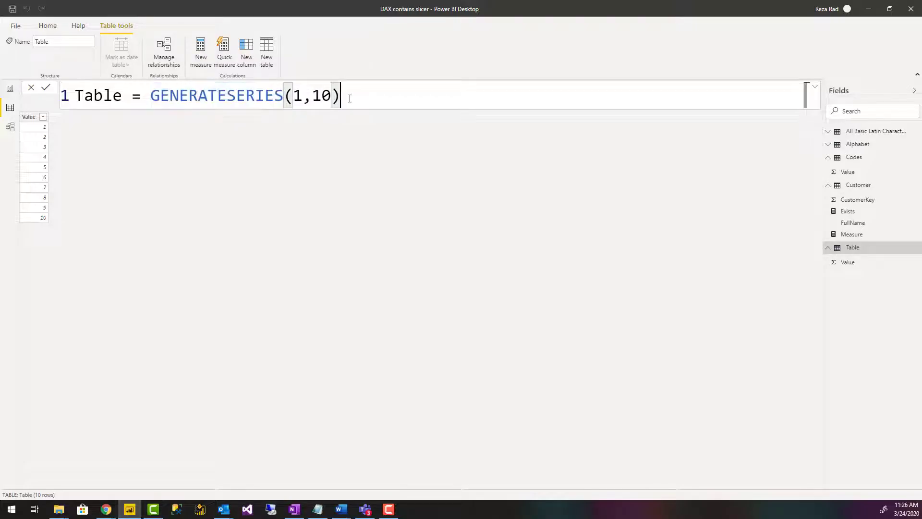
Change the series bounds from 1 and 10 to "a" and "z", then highlight those text arguments.
double_click(297, 96)
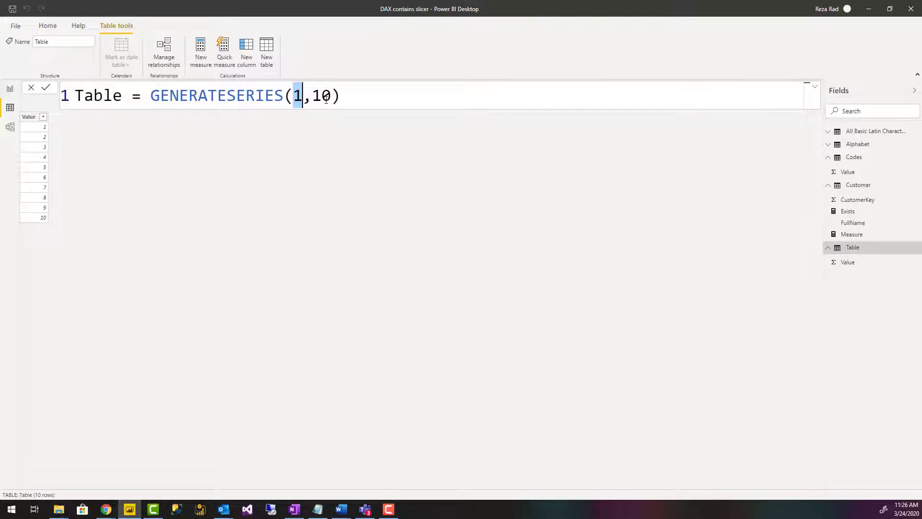
type("\"a\"")
key("Right")
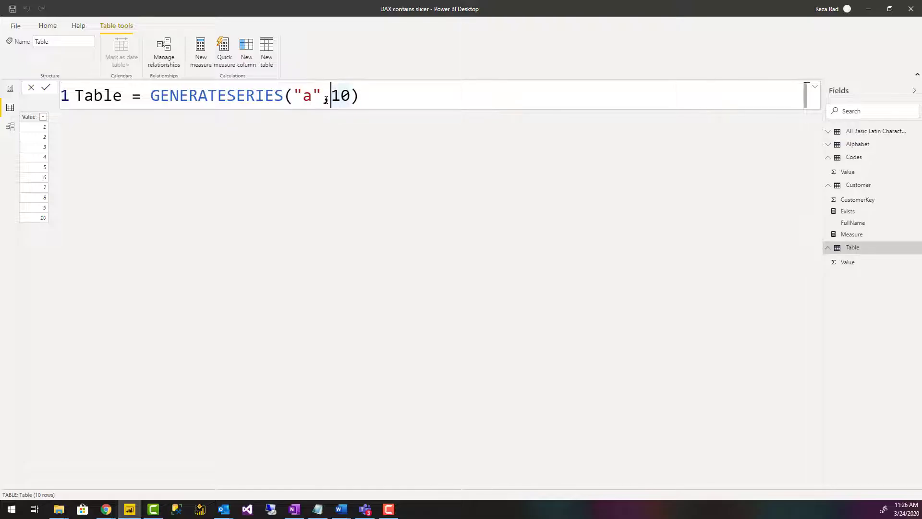
key("shift+Right")
key("shift+Right")
type("\"")
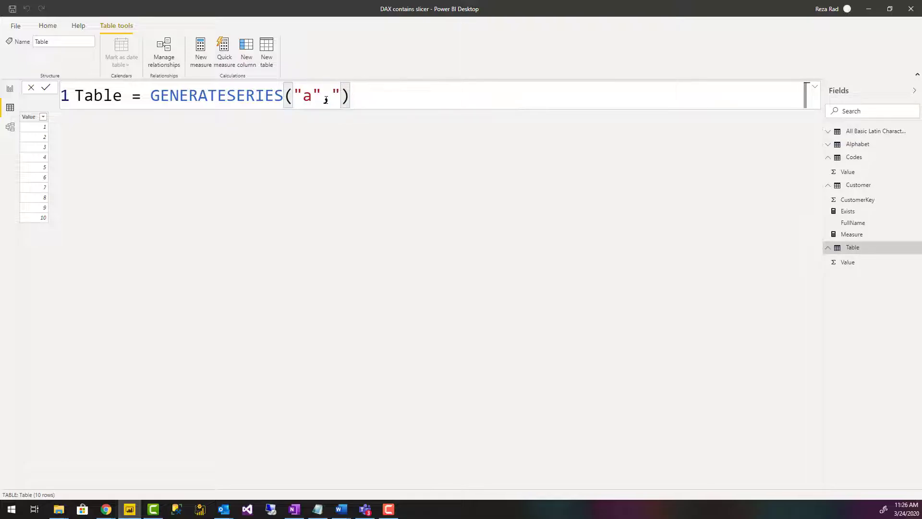
type("z\"")
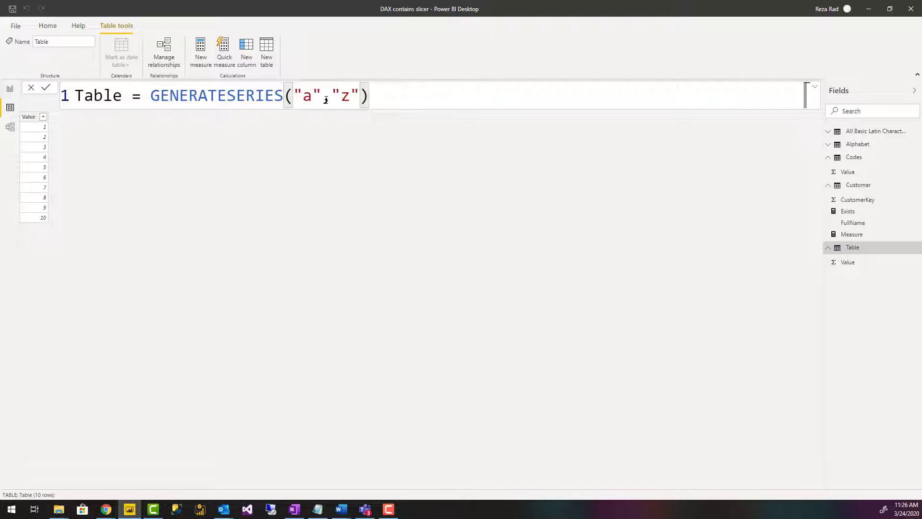
key("Return")
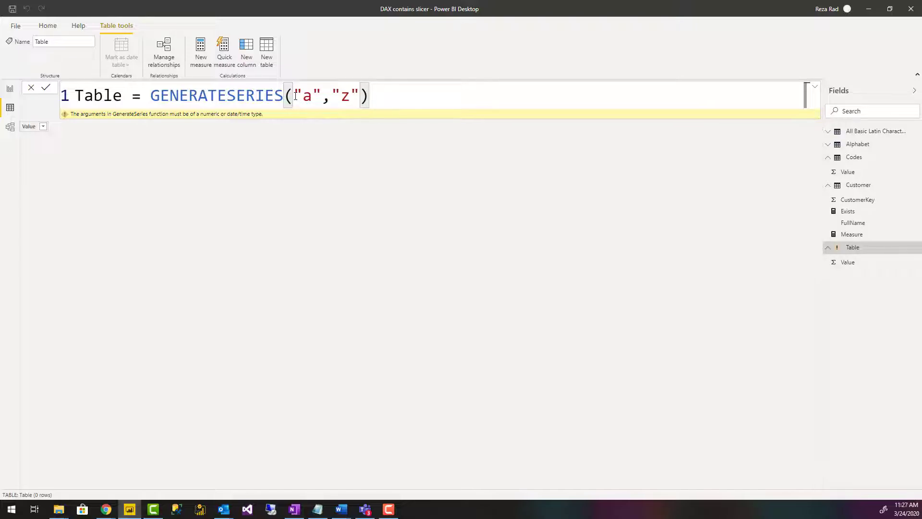
left_click_drag(295, 95, 359, 95)
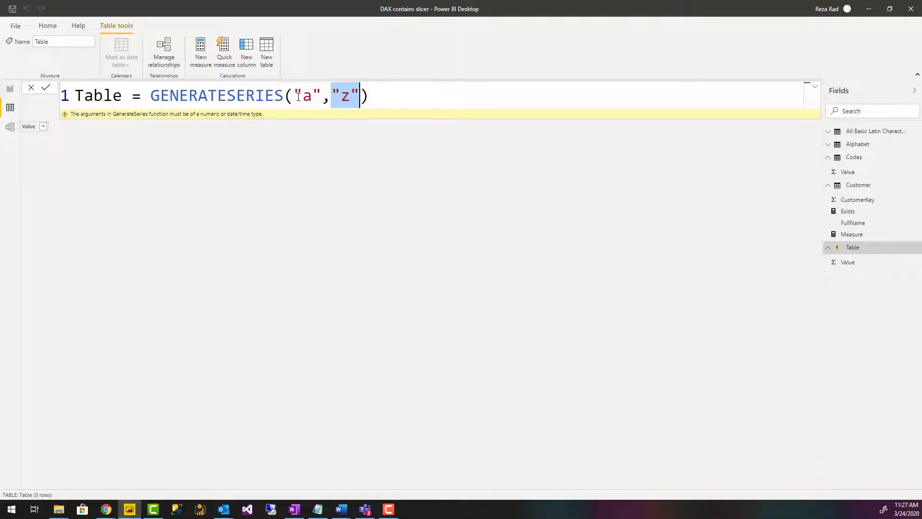
left_click_drag(295, 96, 360, 96)
View the All Basic Latin Characters, Alphabet, Character of the code and Code of the character formulas.
left_click(374, 99)
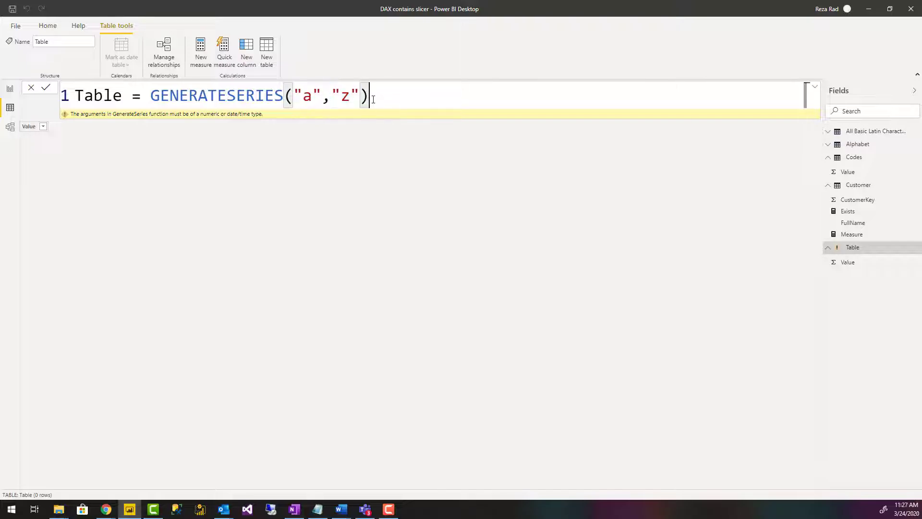
left_click(832, 132)
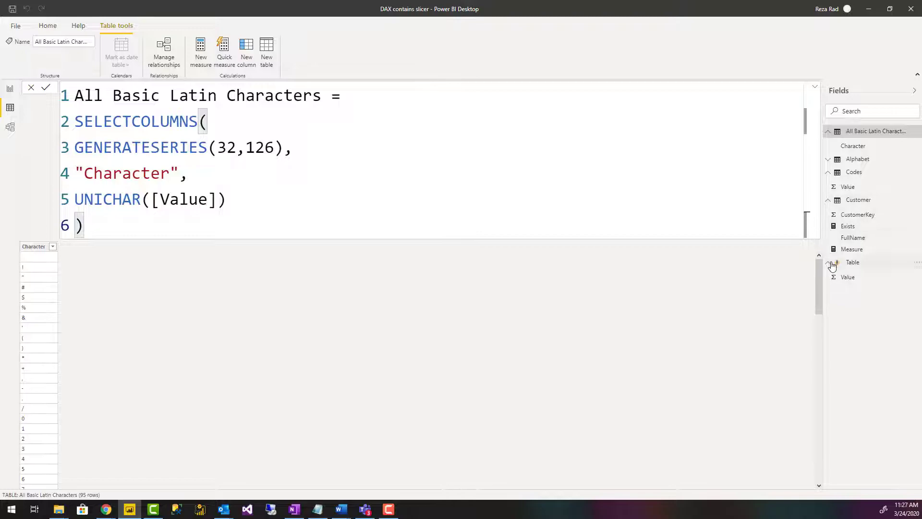
left_click(834, 159)
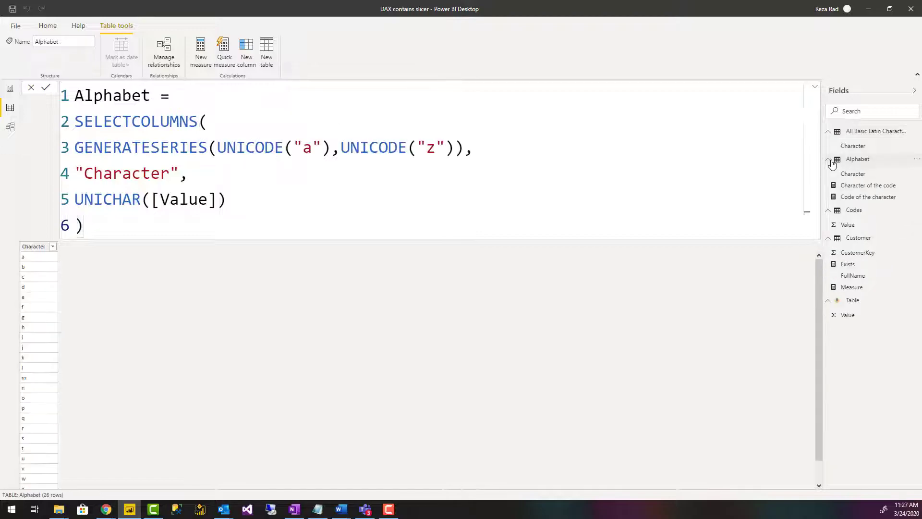
left_click(858, 186)
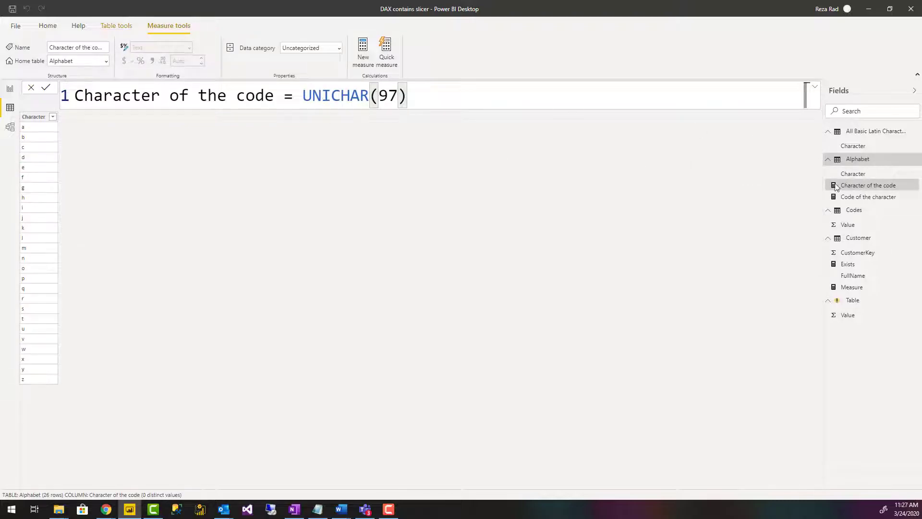
left_click(860, 197)
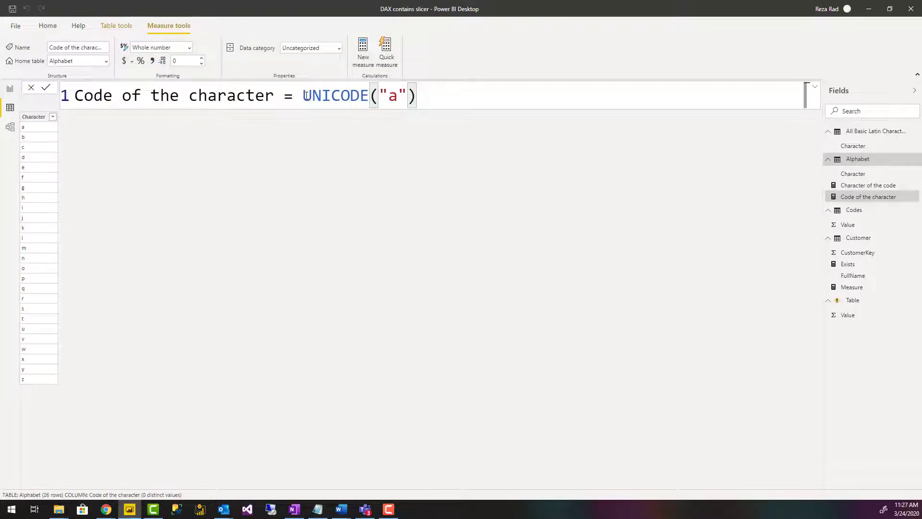
Highlight parts of the UNICODE("a") formula, typing stray letters and deleting them again.
left_click_drag(306, 96, 418, 96)
left_click(417, 95)
left_click_drag(306, 98, 389, 98)
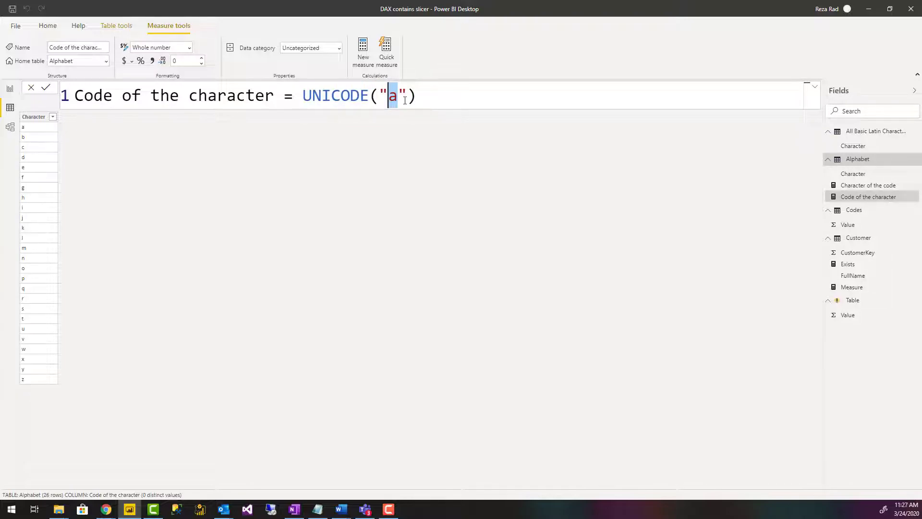
type("afdsa")
key("BackSpace")
key("BackSpace")
key("BackSpace")
key("BackSpace")
left_click(430, 98)
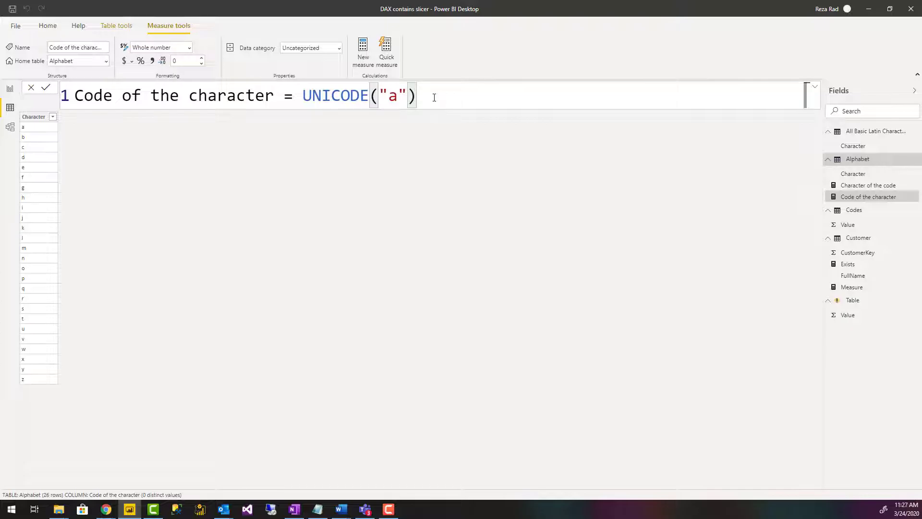
Go to the report page and select the card showing 97.
left_click(9, 88)
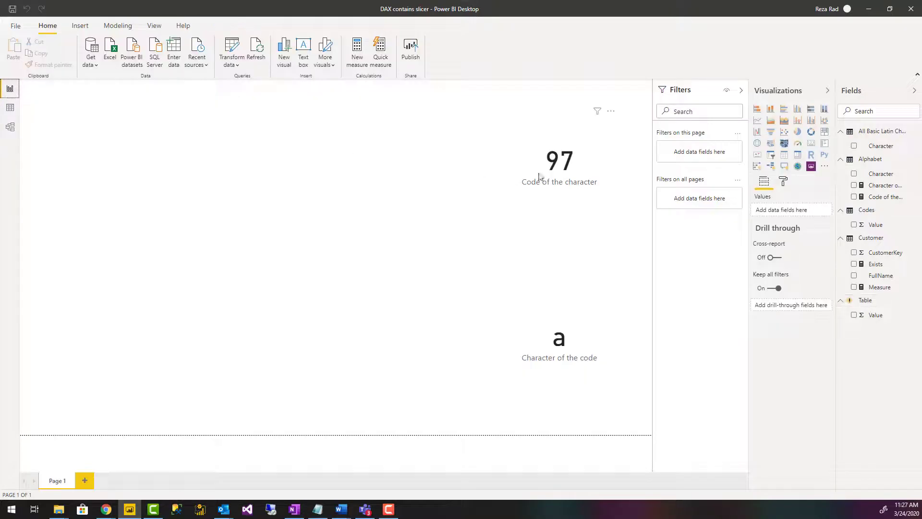
left_click(587, 161)
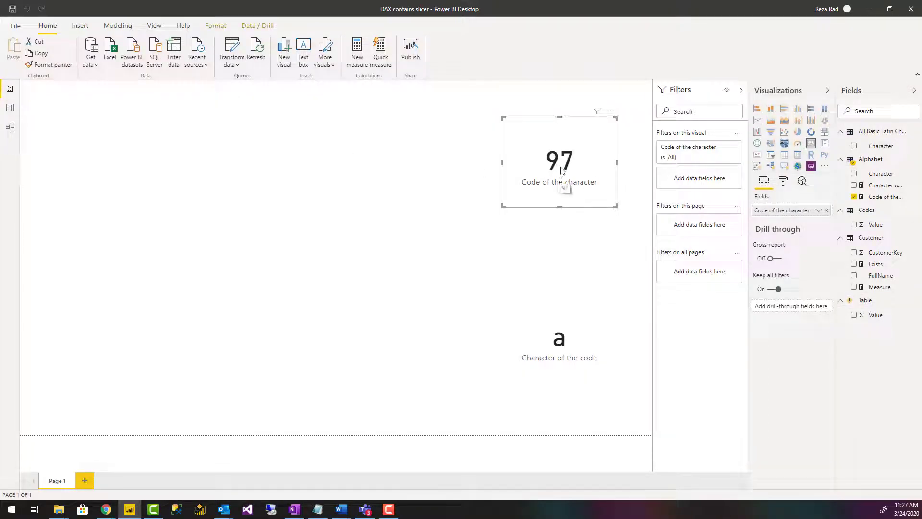
key("F10")
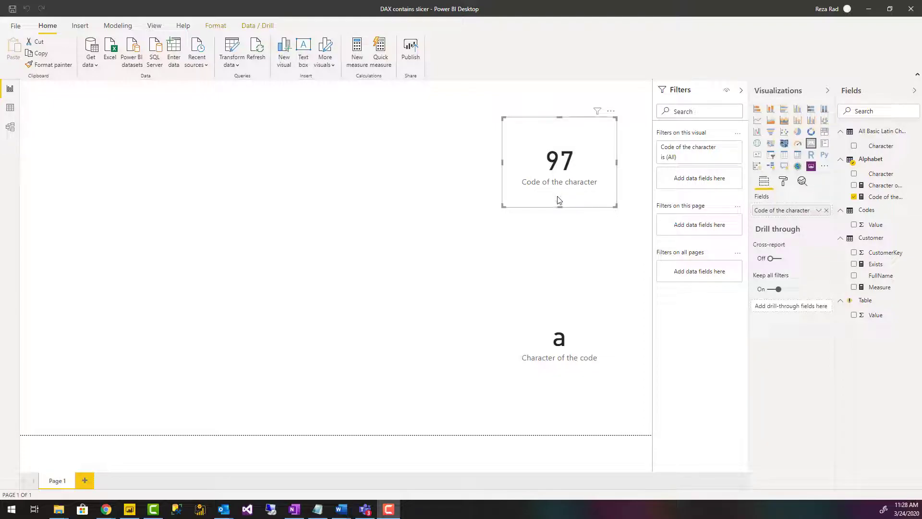
In data view, show the Codes table and highlight its UNICODE("a") and UNICODE("z") bounds.
left_click(9, 109)
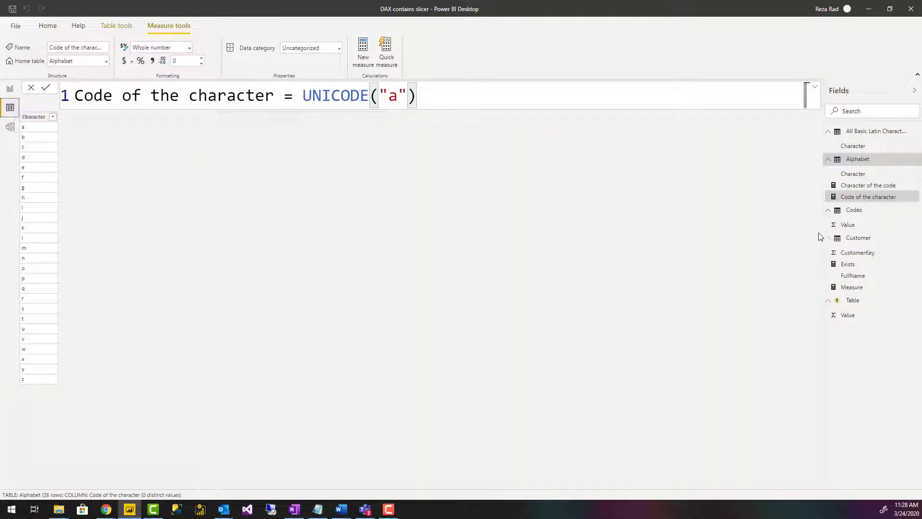
left_click(857, 211)
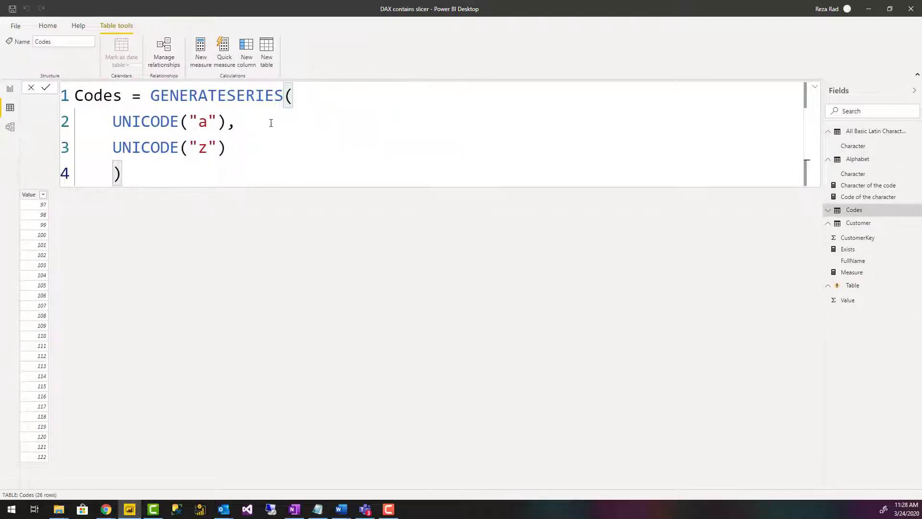
left_click_drag(152, 95, 316, 94)
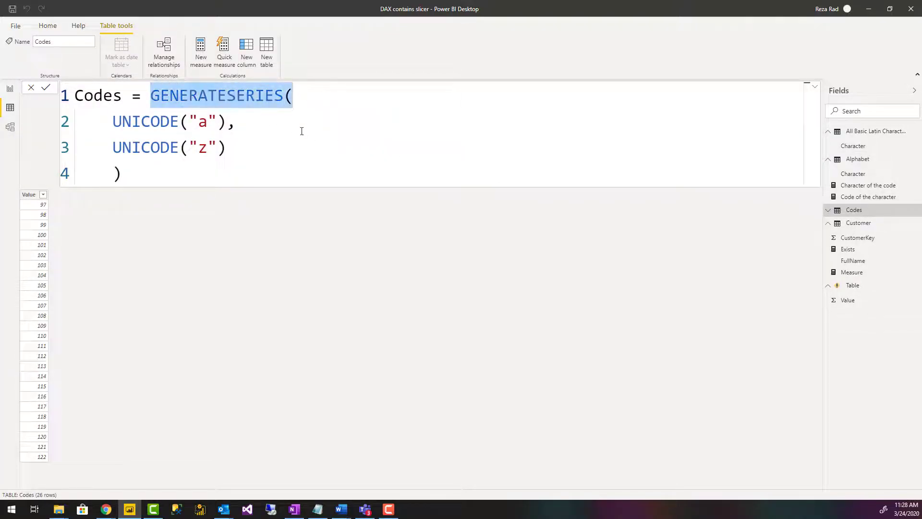
left_click(235, 121)
left_click_drag(112, 121, 226, 124)
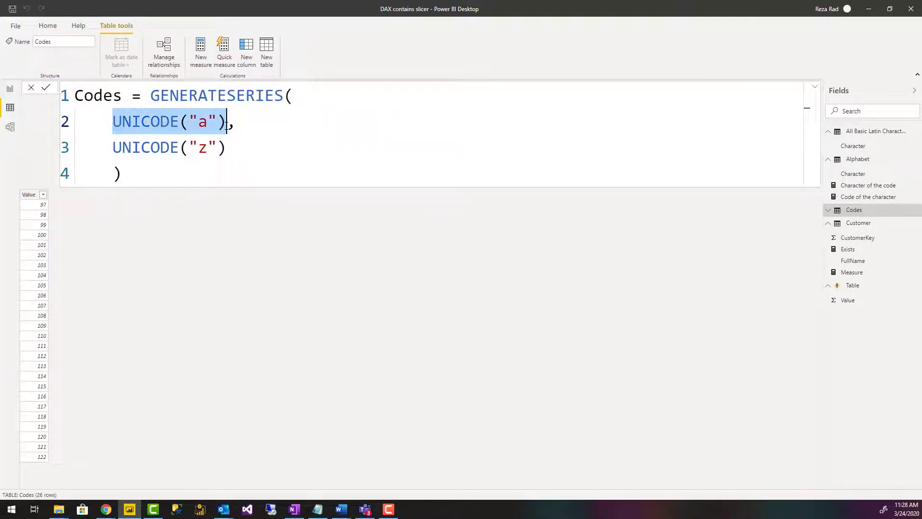
left_click_drag(115, 148, 233, 144)
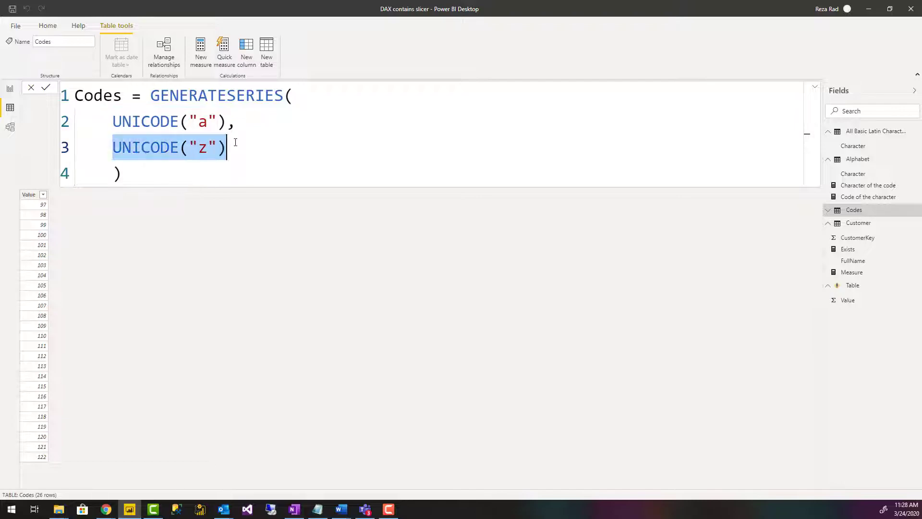
left_click(234, 144)
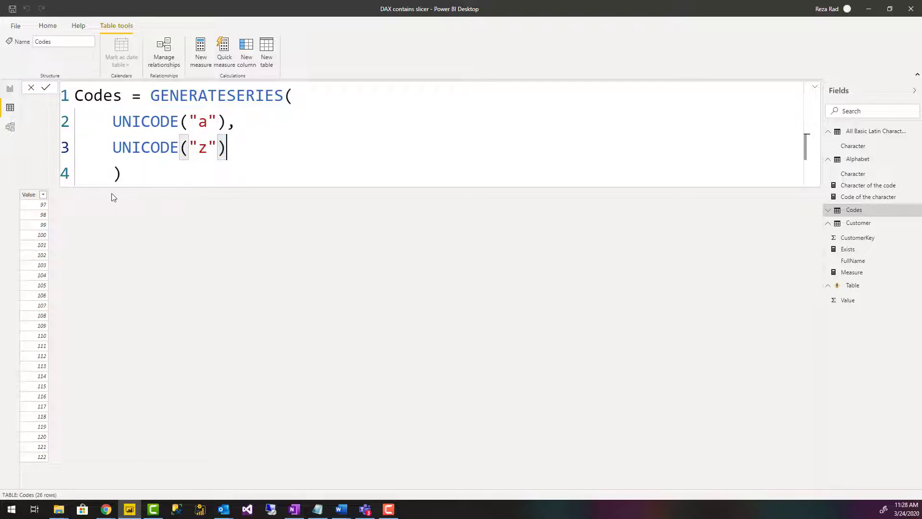
Show the Character of the code measure, highlighting UNICHAR and 97, then check the report and return.
left_click(863, 201)
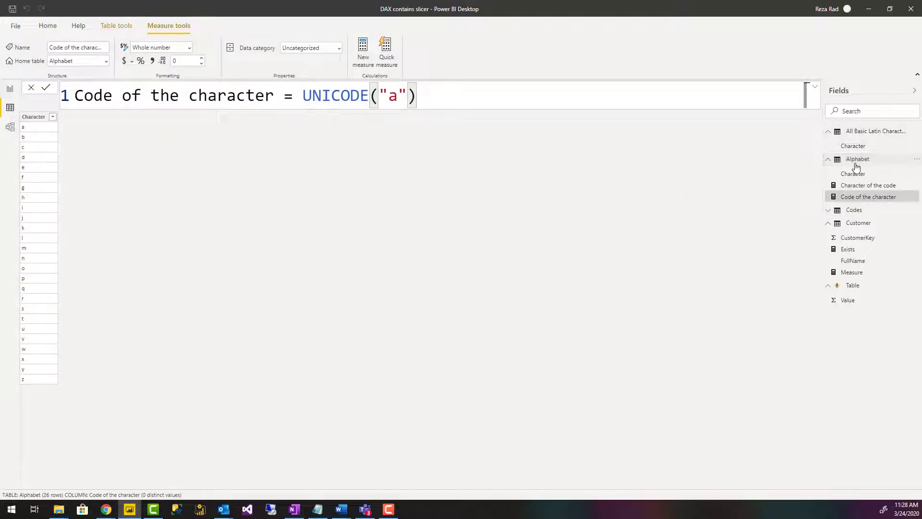
left_click(867, 185)
left_click(310, 98)
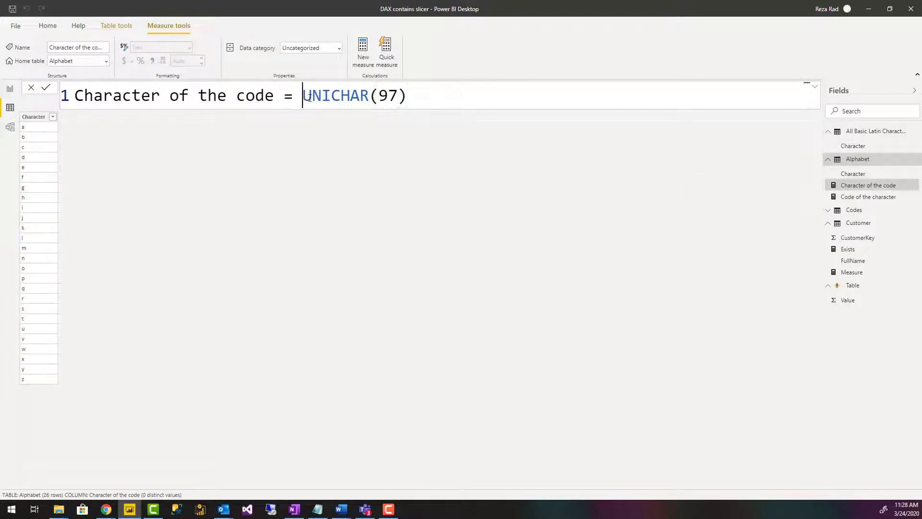
left_click_drag(309, 98, 370, 98)
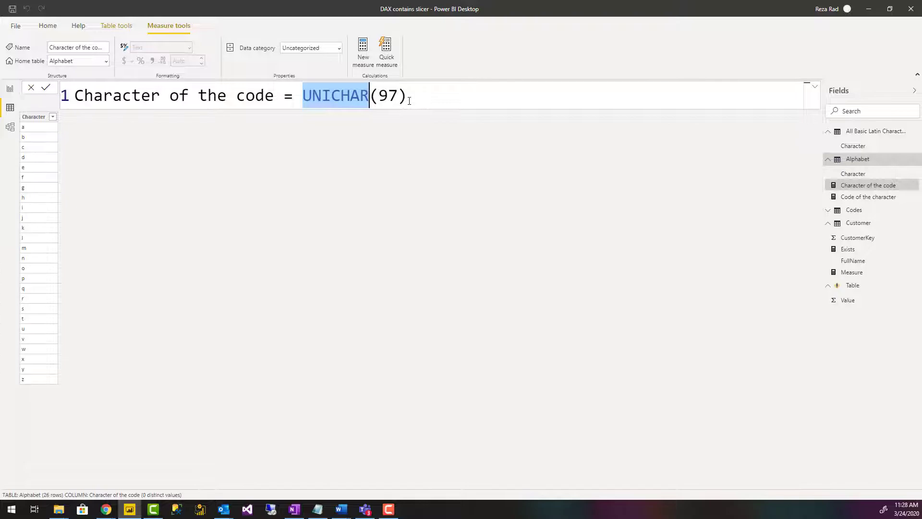
left_click(409, 100)
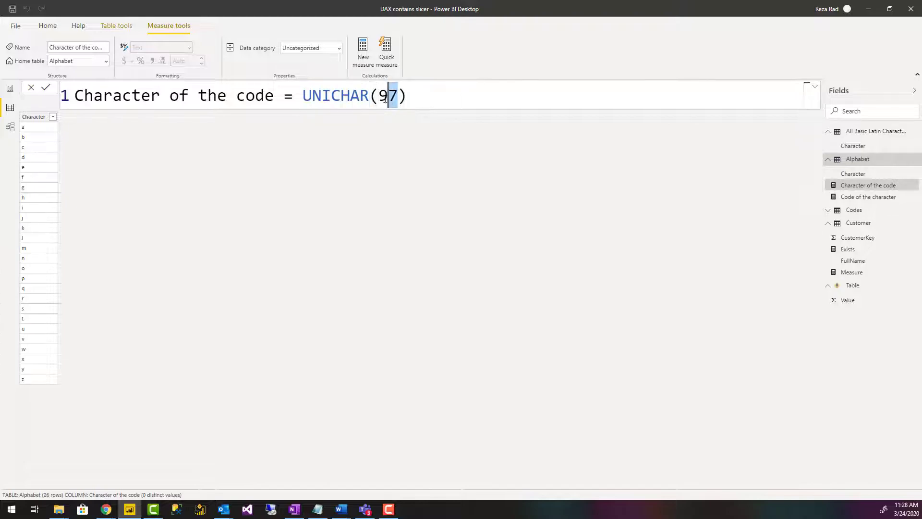
left_click_drag(386, 98, 379, 99)
left_click_drag(303, 94, 418, 95)
left_click(406, 97)
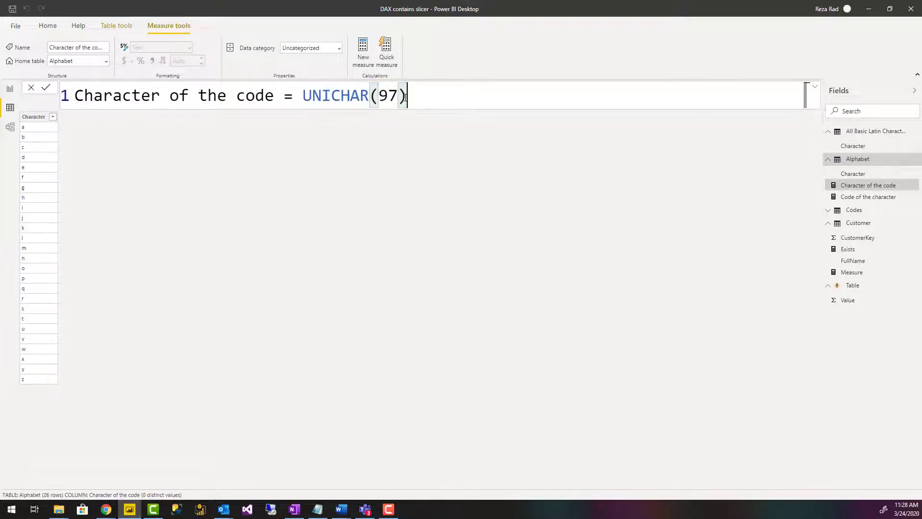
left_click(11, 89)
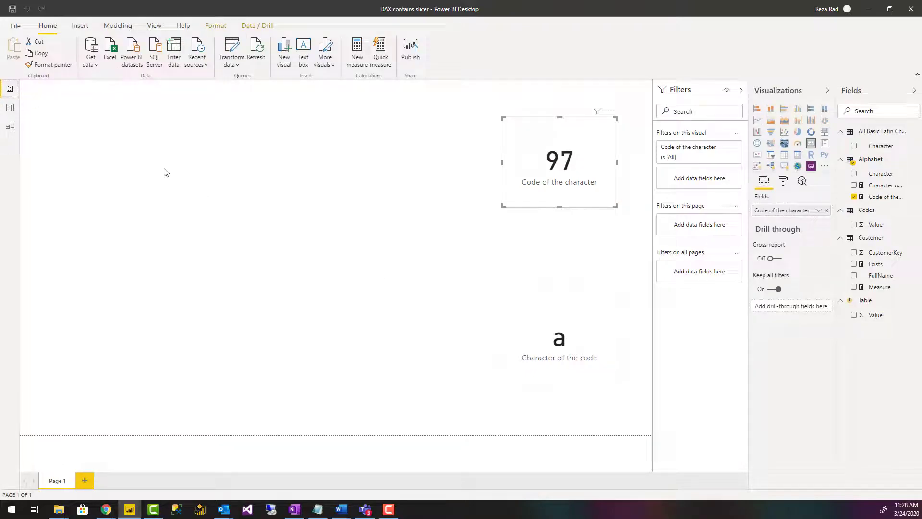
left_click(10, 108)
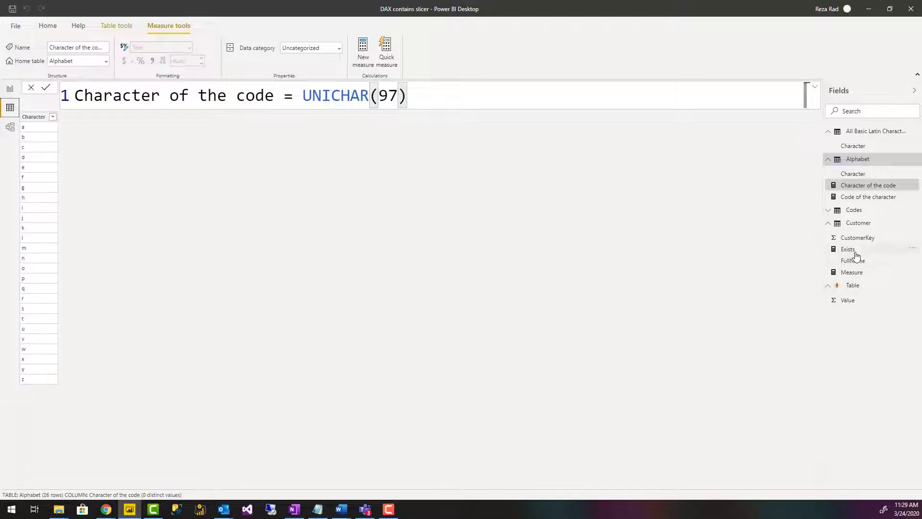
Show the Alphabet table's SELECTCOLUMNS formula, highlighting its a-to-z series and Character column definition.
left_click(859, 159)
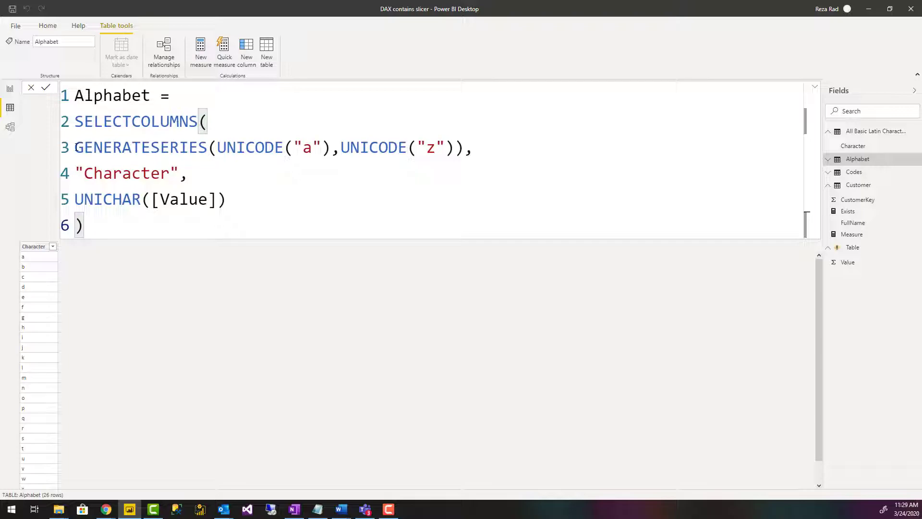
left_click_drag(77, 148, 464, 146)
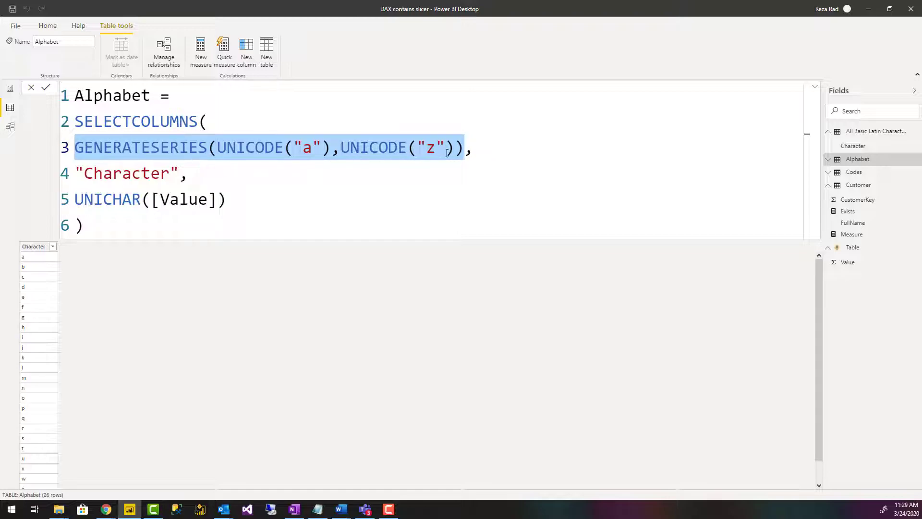
left_click_drag(172, 175, 232, 198)
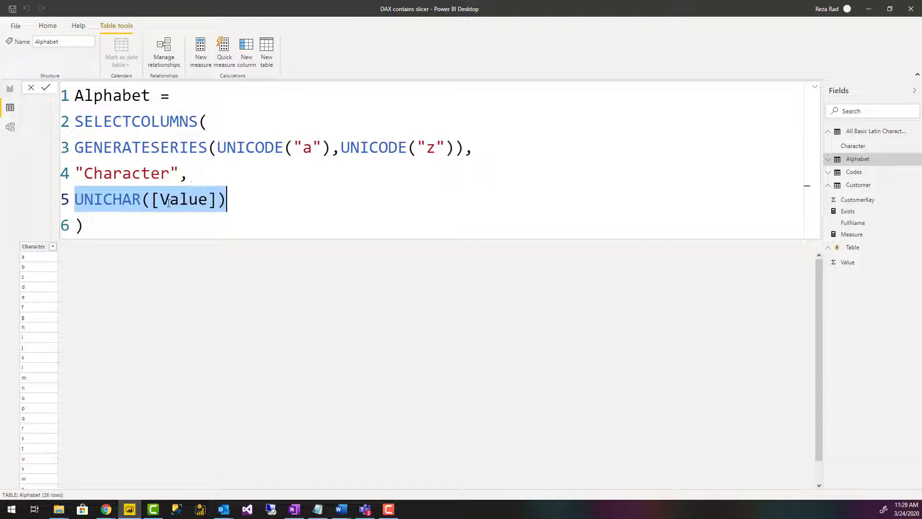
scroll(38, 278, "down", 1)
scroll(38, 278, "up", 1)
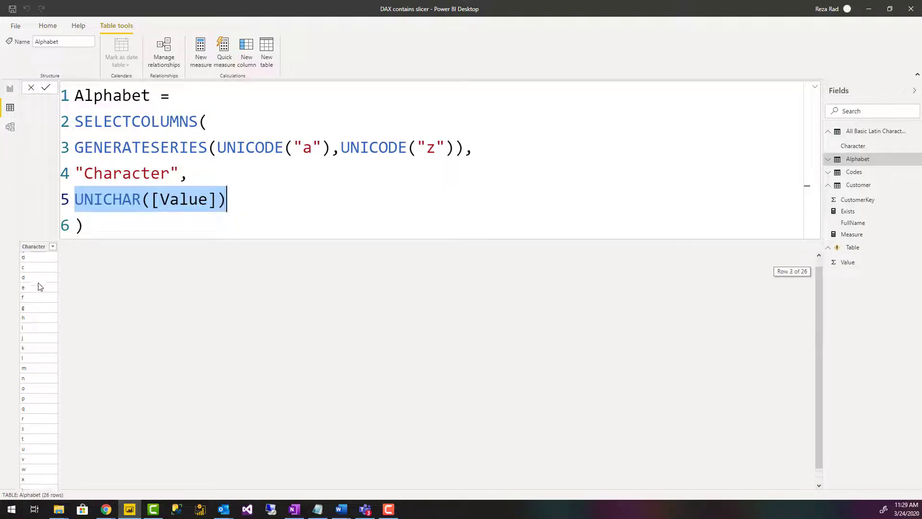
scroll(38, 266, "down", 1)
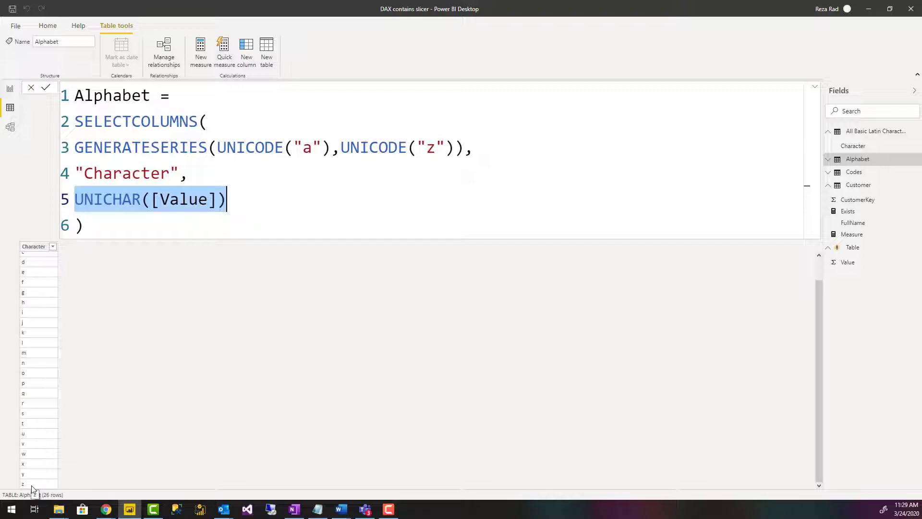
left_click(99, 225)
scroll(46, 313, "up", 1)
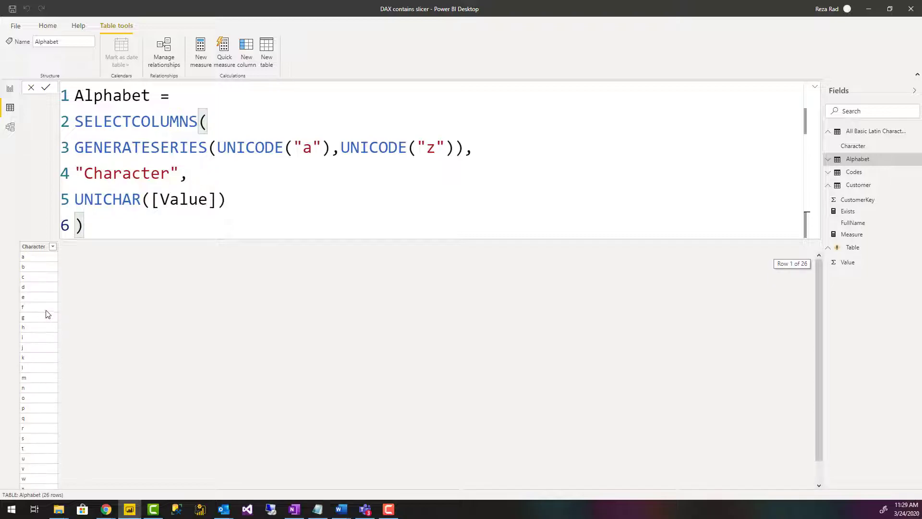
scroll(47, 313, "down", 1)
scroll(39, 292, "up", 1)
left_click(875, 132)
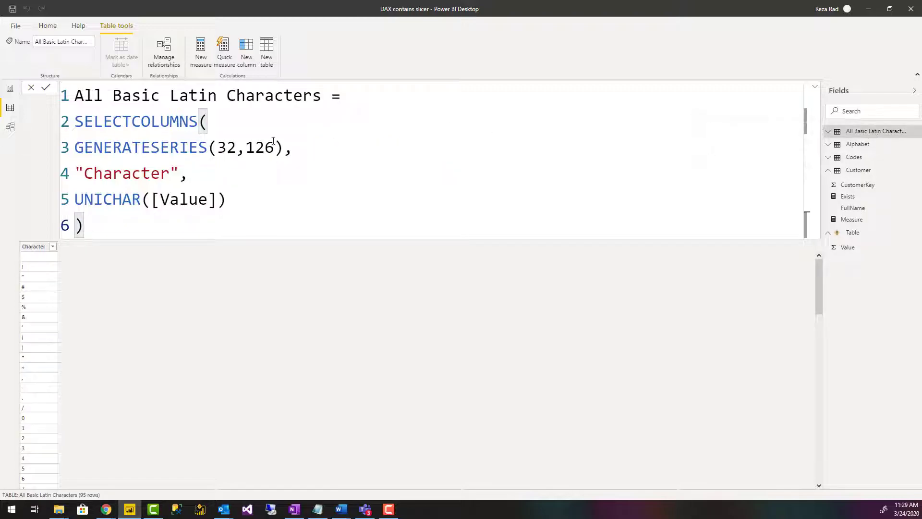
left_click_drag(219, 149, 273, 143)
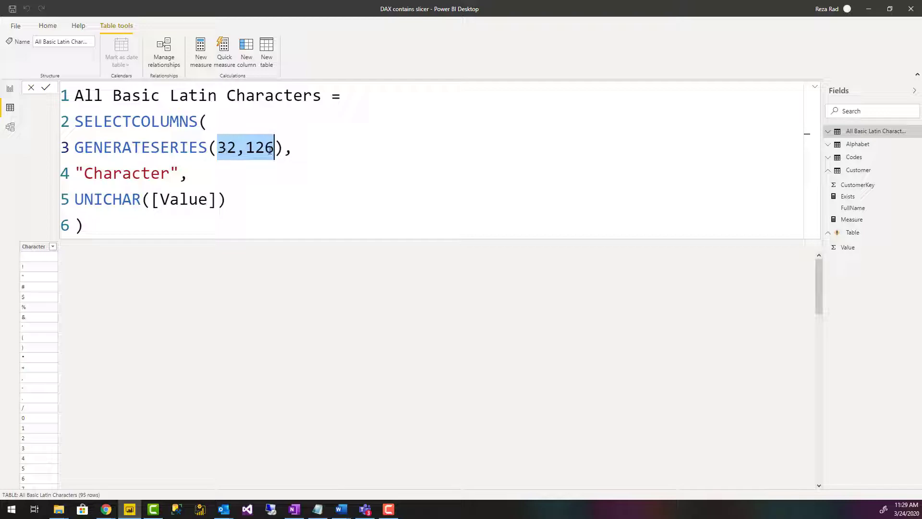
left_click(274, 149)
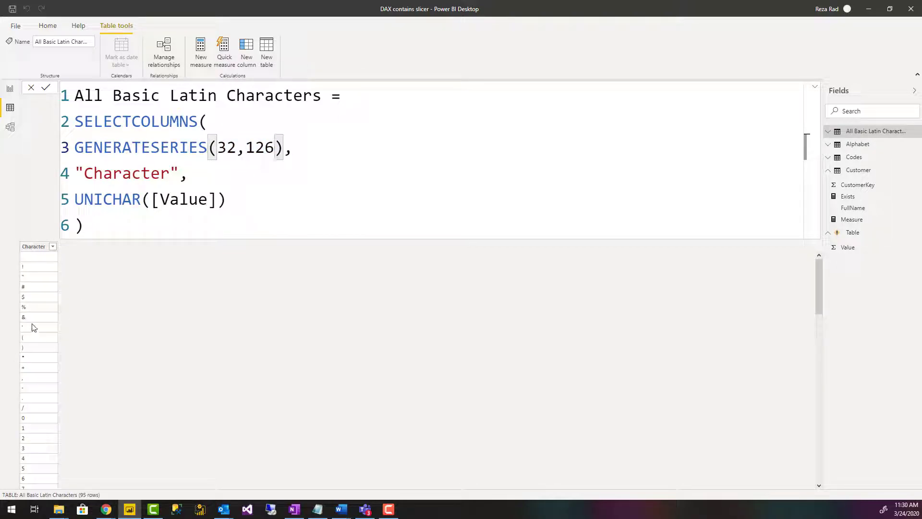
scroll(35, 303, "down", 8)
scroll(35, 303, "down", 5)
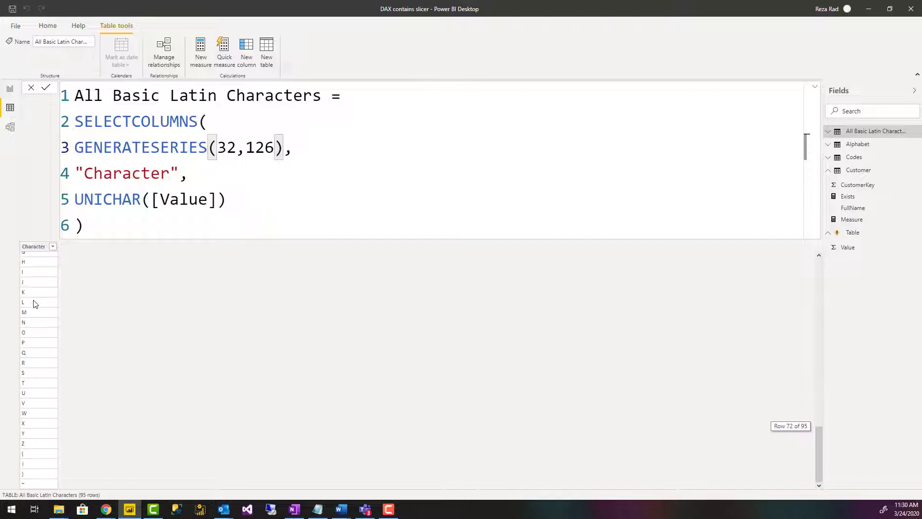
scroll(27, 323, "up", 10)
scroll(25, 321, "down", 20)
left_click(178, 228)
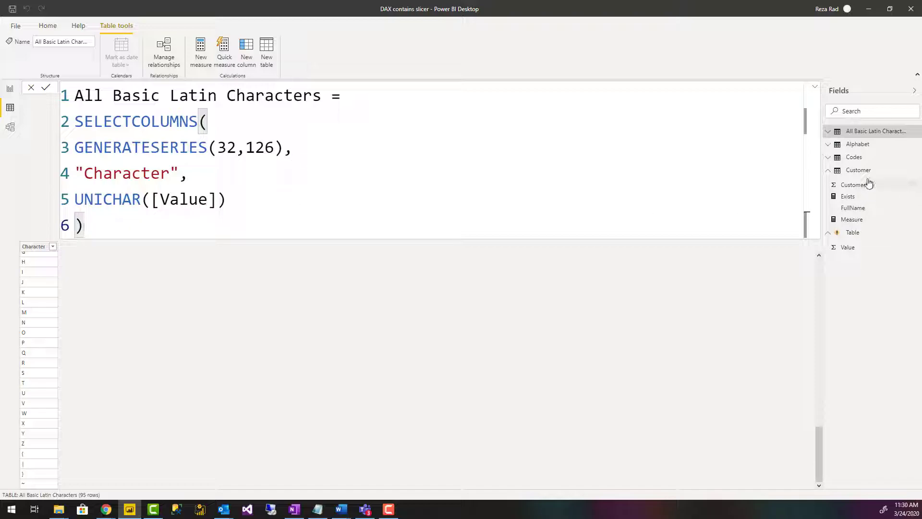
Select the Alphabet table to display its a-to-z formula and 26 lowercase letters.
left_click(859, 147)
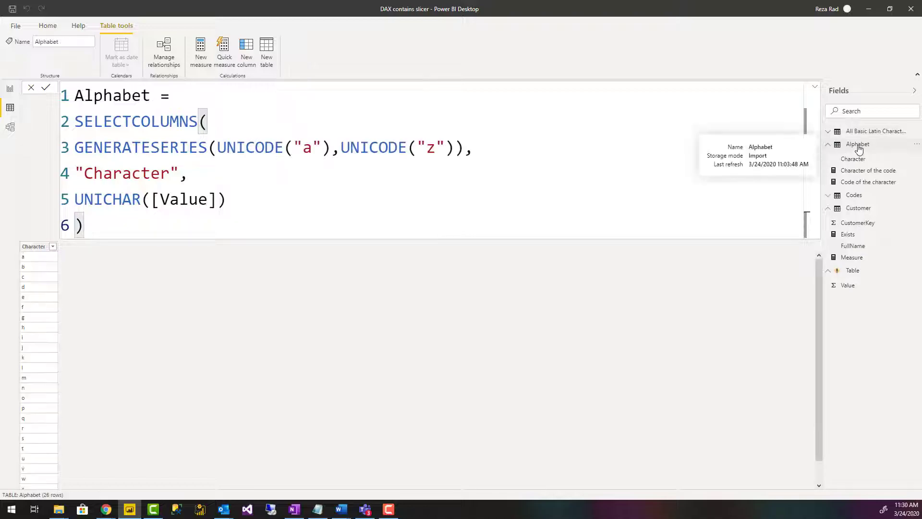